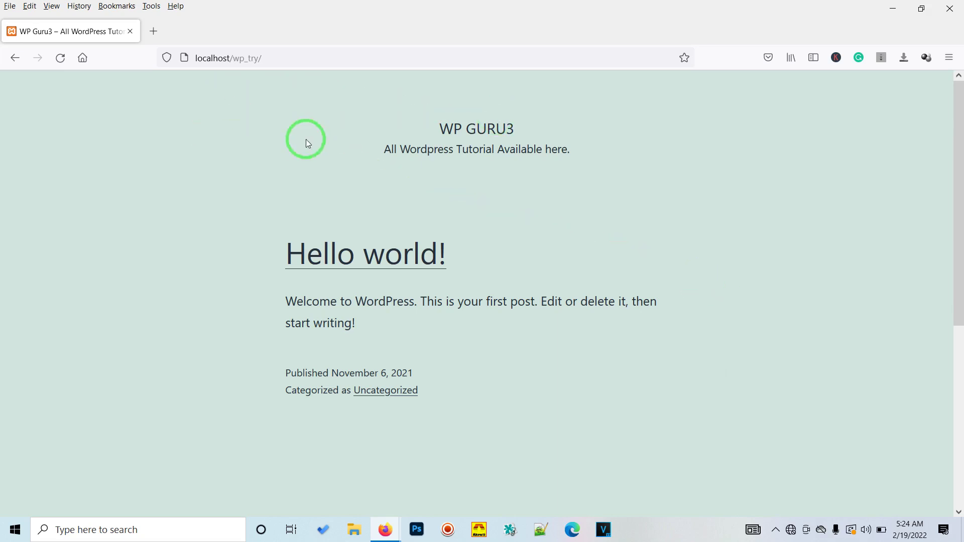
- Go to the localhost/wp_try/wp-admin login page
{"action": "left_click", "coordinate": [304, 59]}
{"action": "type", "text": "wp"}
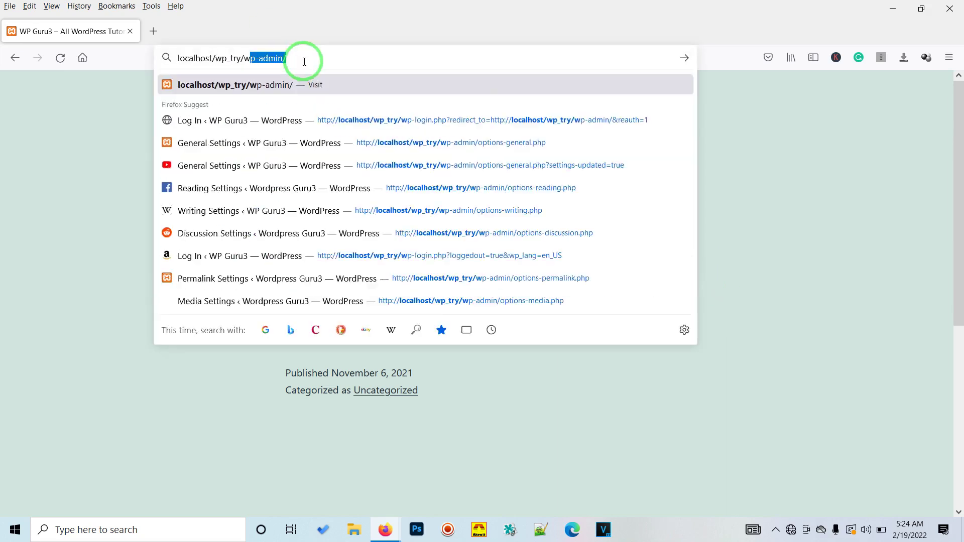
{"action": "type", "text": "-"}
{"action": "key", "text": "Return"}
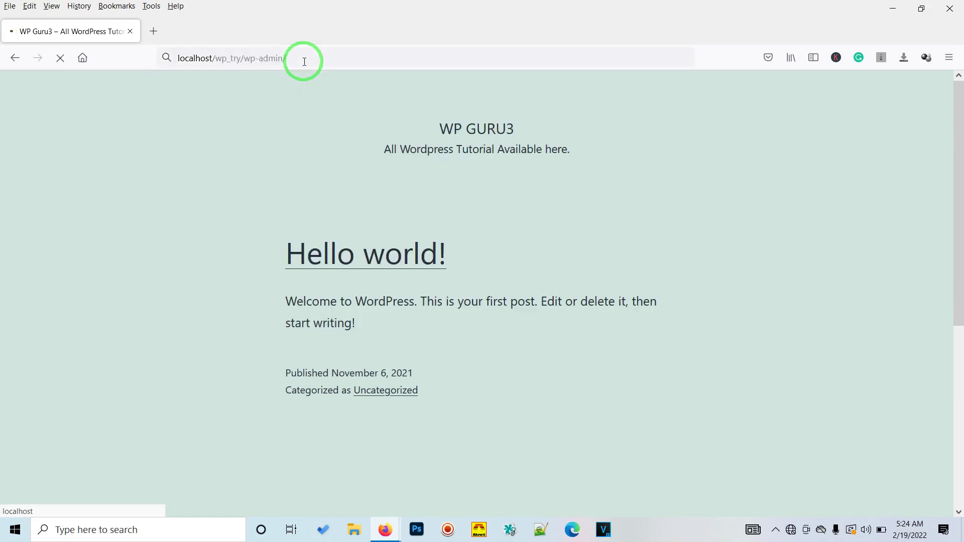
- Log in with the saved admin username and password, then open General settings
{"action": "left_click", "coordinate": [430, 261]}
{"action": "left_click", "coordinate": [428, 258]}
{"action": "left_click", "coordinate": [424, 279]}
{"action": "double_click", "coordinate": [435, 265]}
{"action": "left_click", "coordinate": [441, 312]}
{"action": "type", "text": "admin@123"}
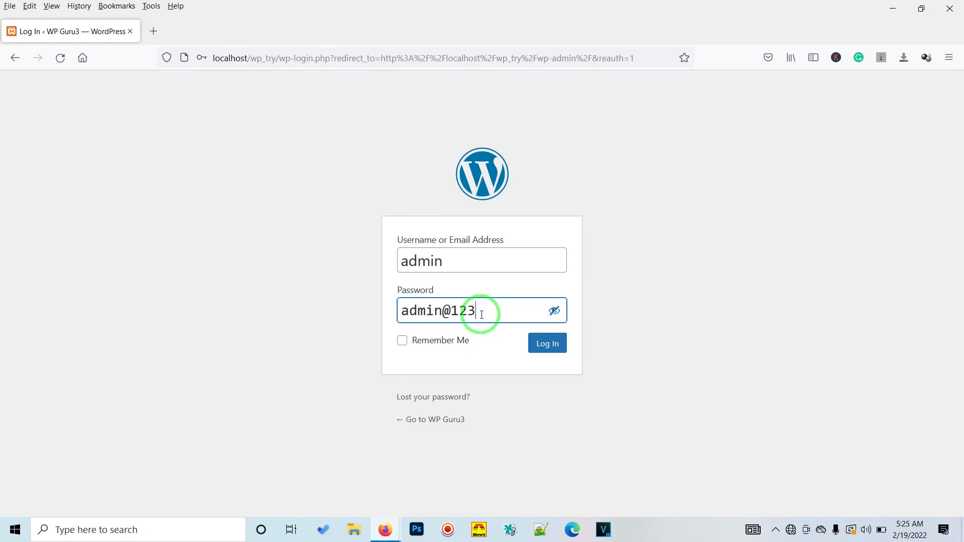
{"action": "key", "text": "Return"}
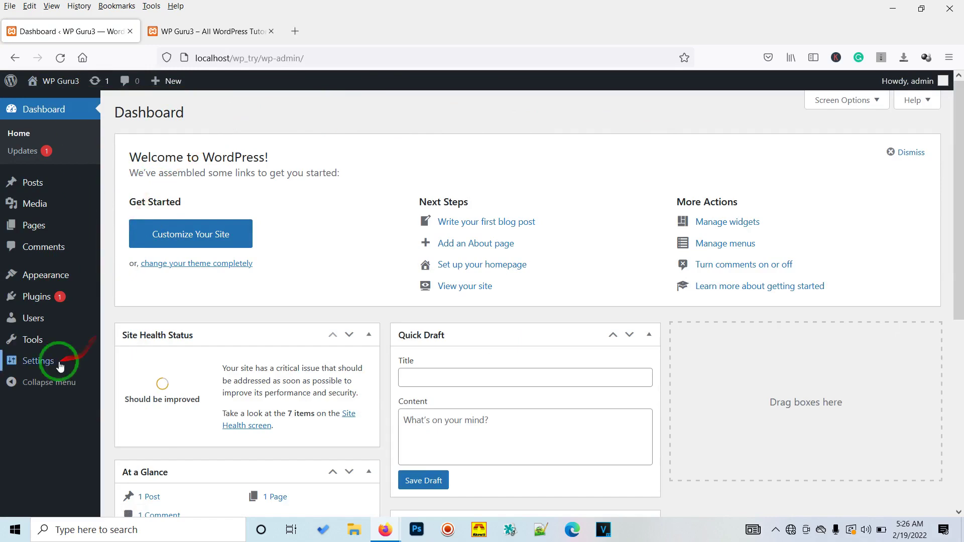
{"action": "mouse_move", "coordinate": [53, 366]}
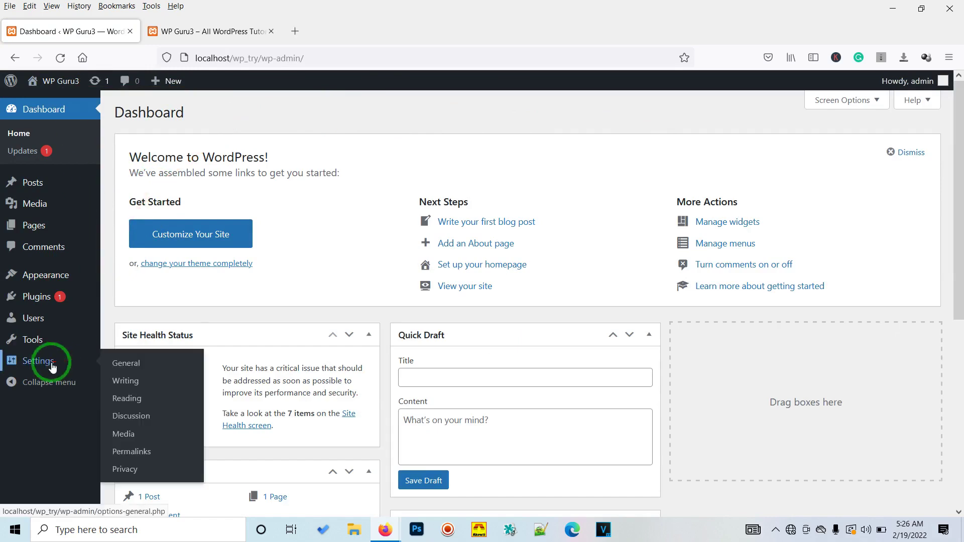
{"action": "left_click", "coordinate": [124, 370]}
- Review Site Title, Tagline and admin email, keeping Subscriber as the default role
{"action": "left_click", "coordinate": [314, 183]}
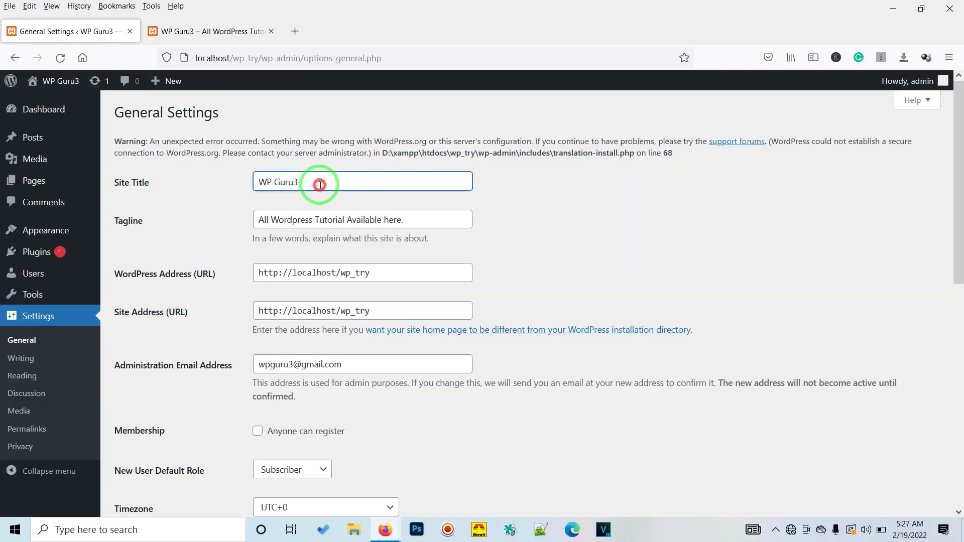
{"action": "left_click_drag", "start_coordinate": [304, 185], "coordinate": [258, 184]}
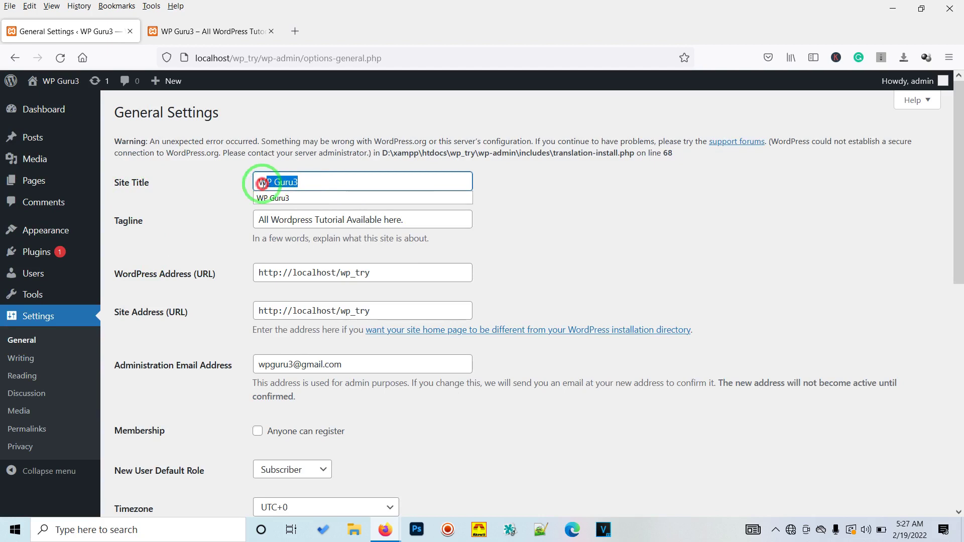
{"action": "left_click", "coordinate": [324, 184]}
{"action": "left_click_drag", "start_coordinate": [301, 186], "coordinate": [256, 186]}
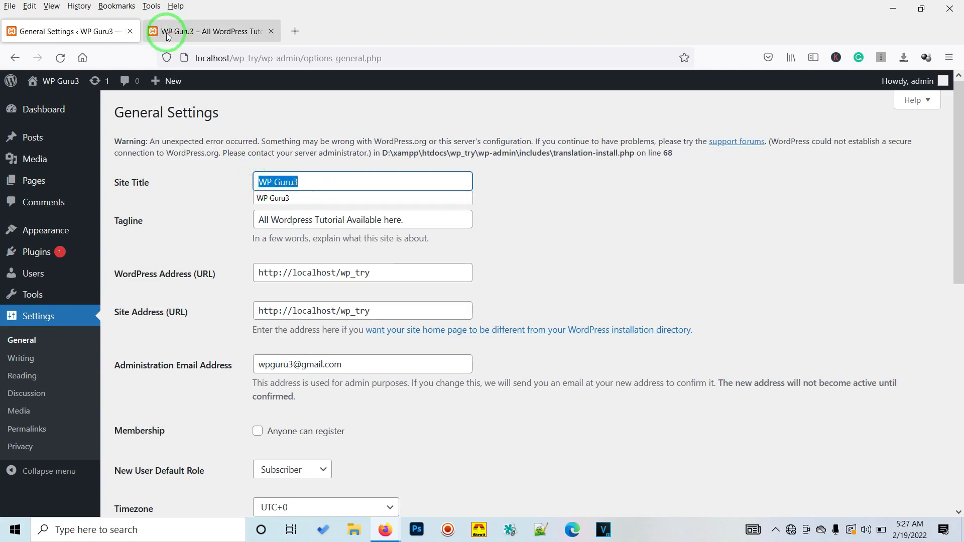
{"action": "left_click", "coordinate": [159, 230]}
{"action": "left_click", "coordinate": [261, 218]}
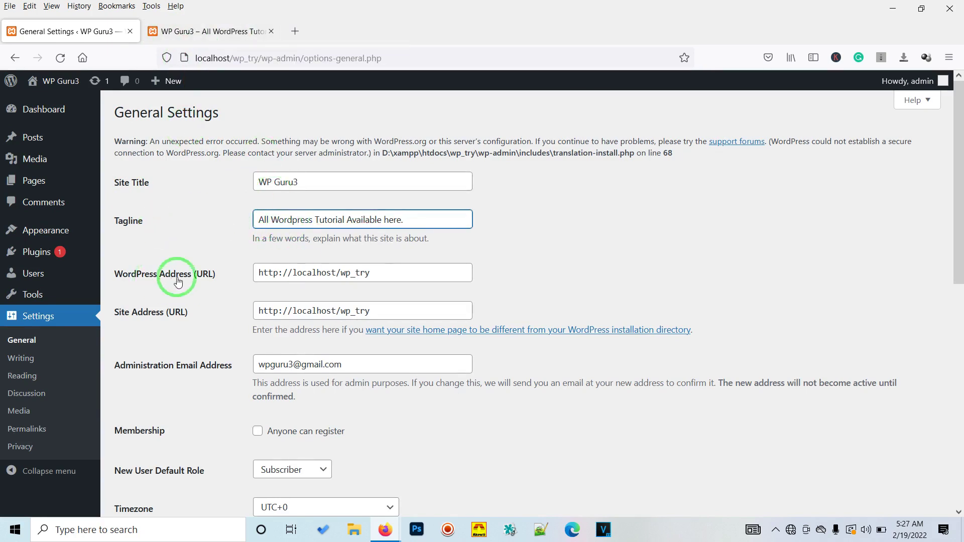
{"action": "scroll", "coordinate": [372, 240], "scroll_direction": "down", "scroll_amount": 2}
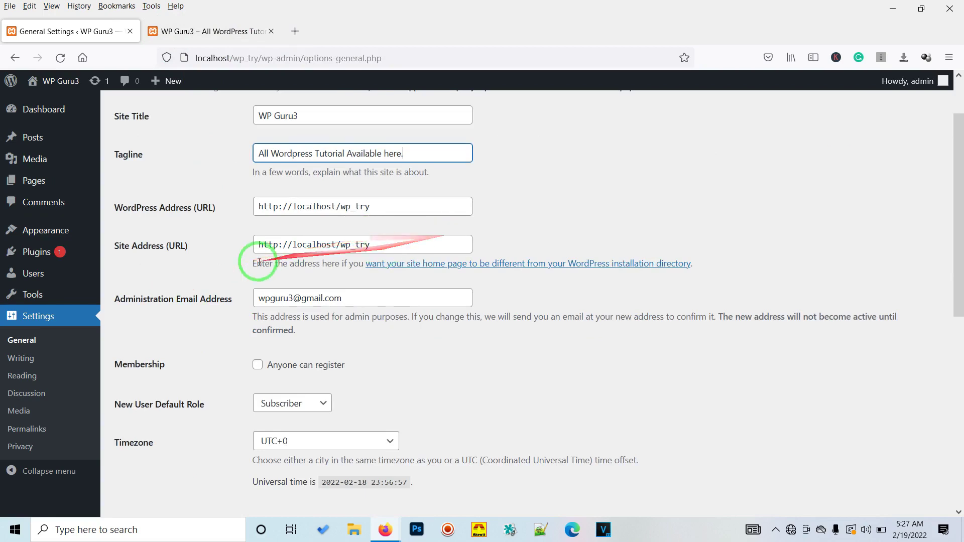
{"action": "scroll", "coordinate": [261, 246], "scroll_direction": "down", "scroll_amount": 2}
{"action": "left_click", "coordinate": [343, 232]}
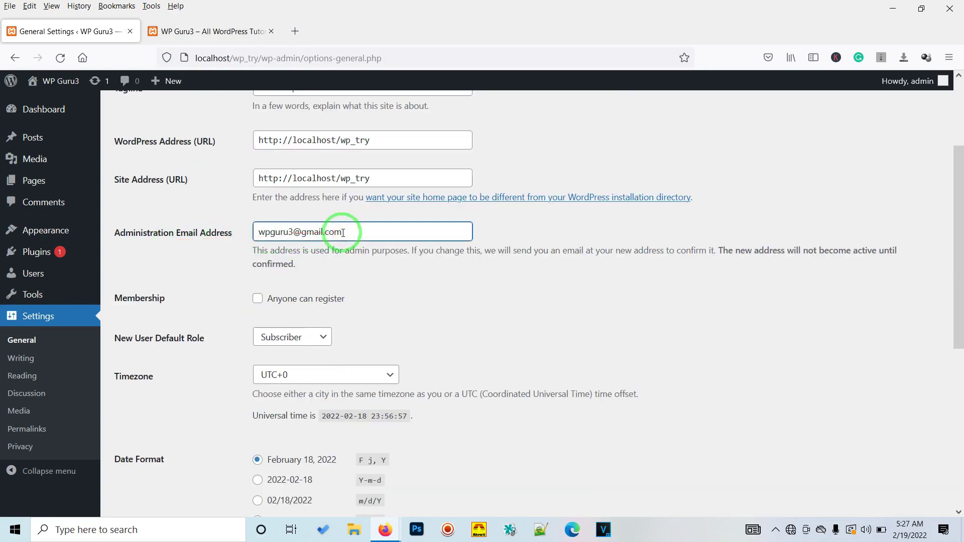
{"action": "scroll", "coordinate": [301, 296], "scroll_direction": "down", "scroll_amount": 2}
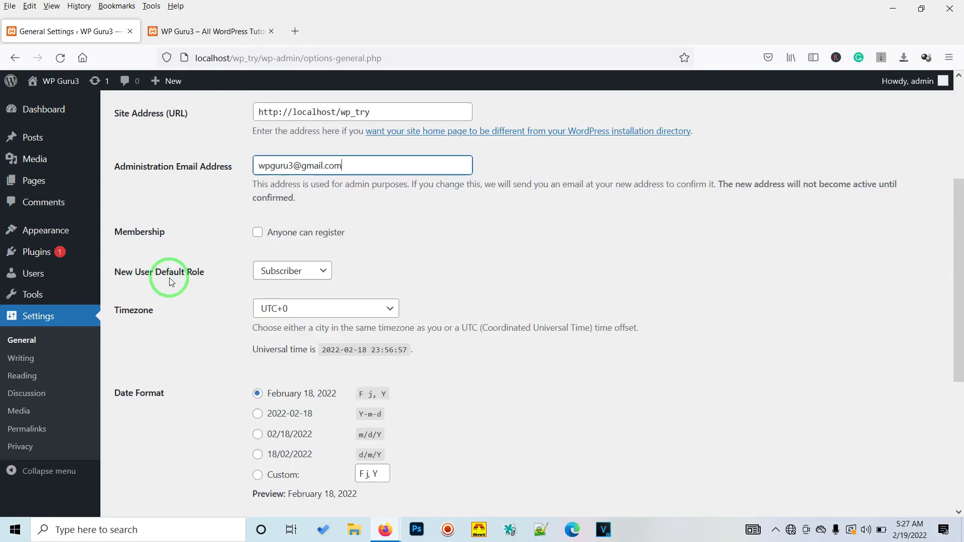
{"action": "left_click", "coordinate": [321, 273]}
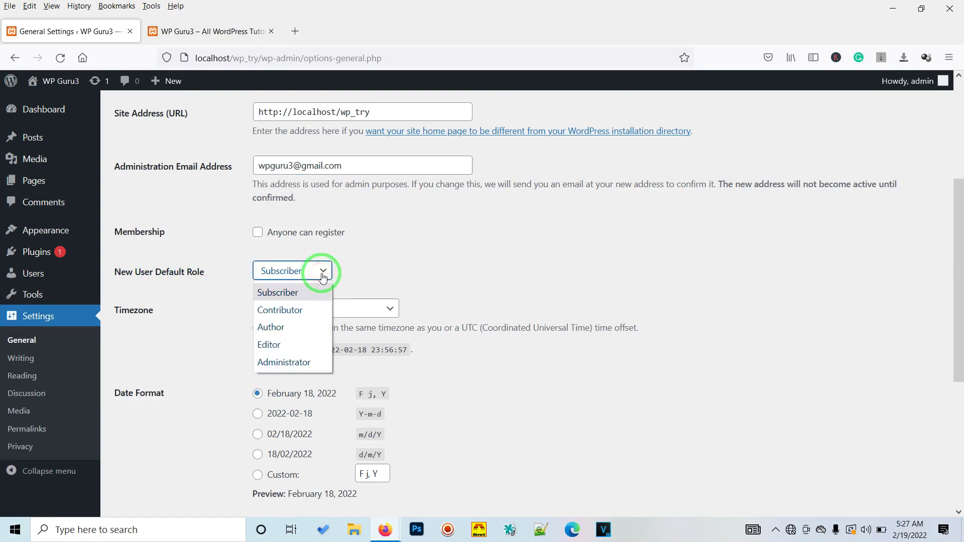
{"action": "left_click", "coordinate": [422, 274]}
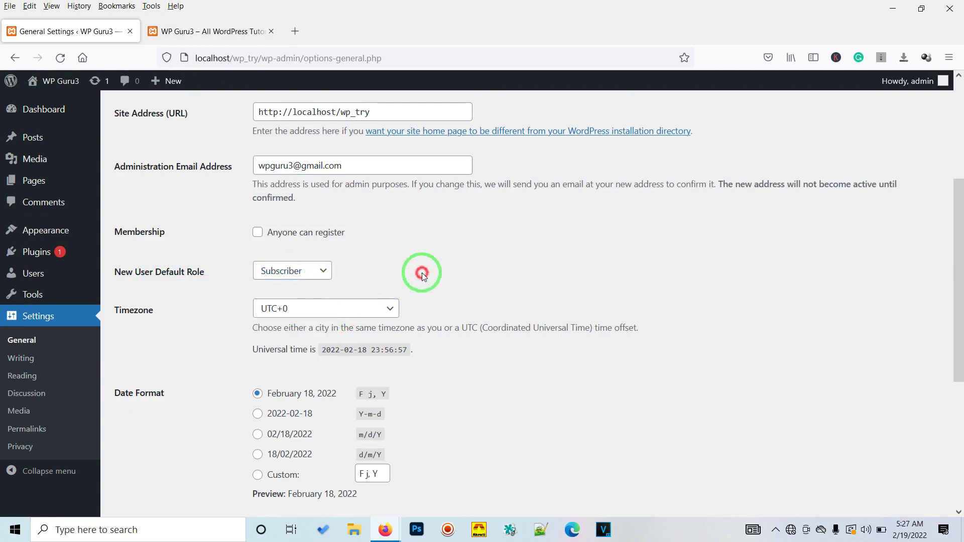
- Set the site timezone to UTC+5:30
{"action": "left_click", "coordinate": [366, 310]}
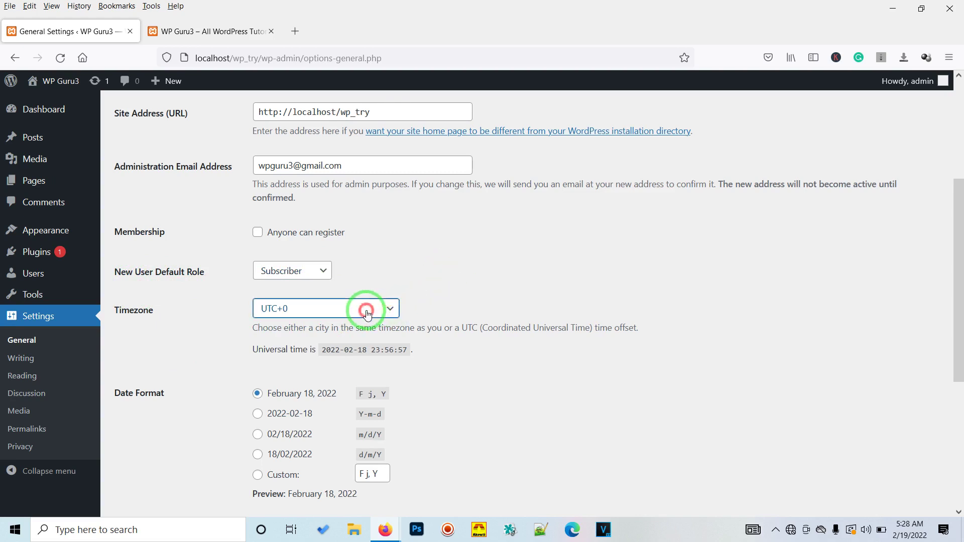
{"action": "scroll", "coordinate": [331, 221], "scroll_direction": "up", "scroll_amount": 5}
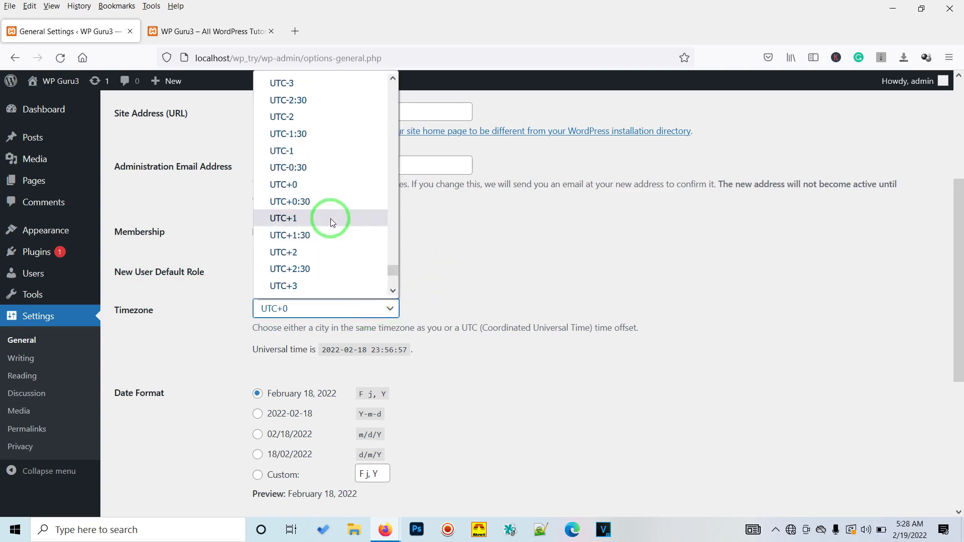
{"action": "scroll", "coordinate": [308, 274], "scroll_direction": "down", "scroll_amount": 2}
{"action": "left_click", "coordinate": [307, 271]}
- Choose the 11:56 PM time format, keep Monday as week start, and save
{"action": "scroll", "coordinate": [468, 329], "scroll_direction": "down", "scroll_amount": 5}
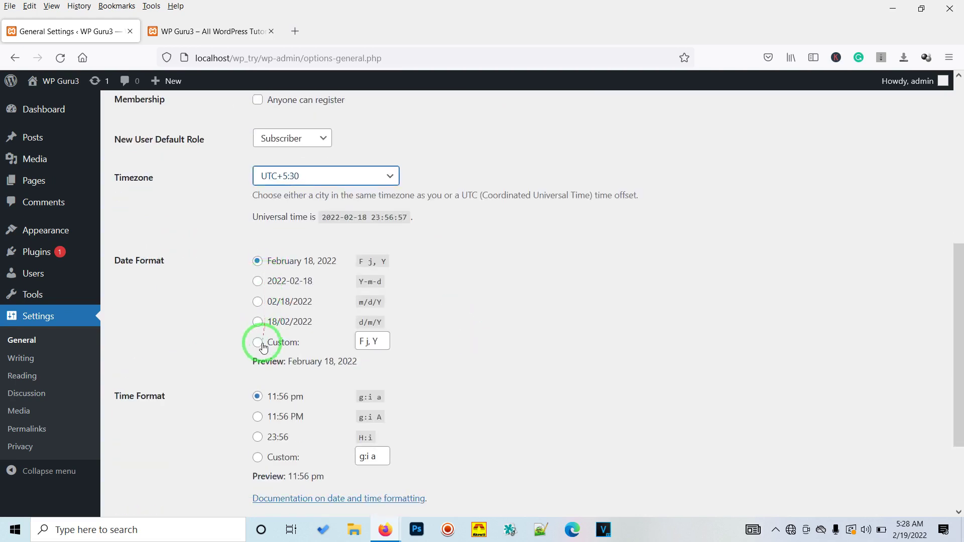
{"action": "scroll", "coordinate": [259, 321], "scroll_direction": "down", "scroll_amount": 3}
{"action": "left_click", "coordinate": [258, 295]}
{"action": "left_click", "coordinate": [286, 411]}
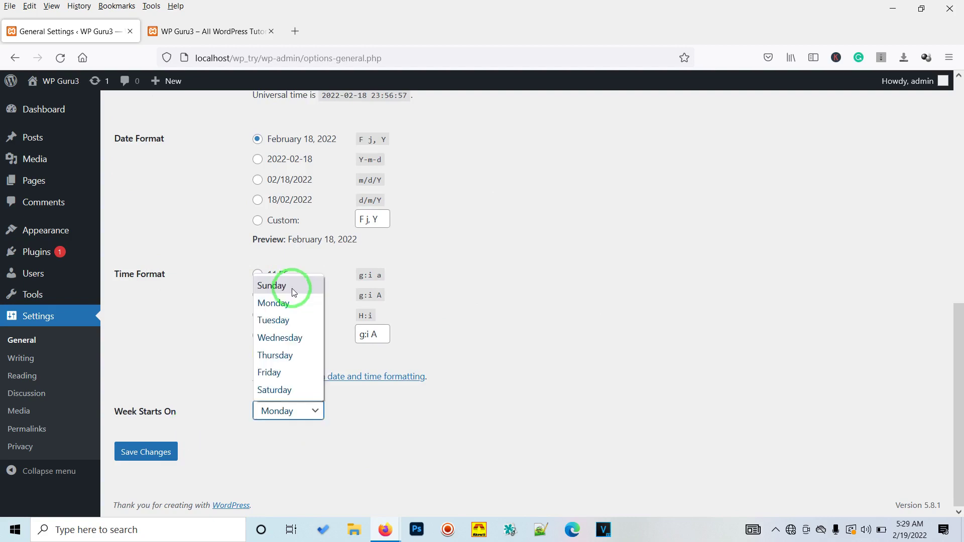
{"action": "left_click", "coordinate": [275, 303]}
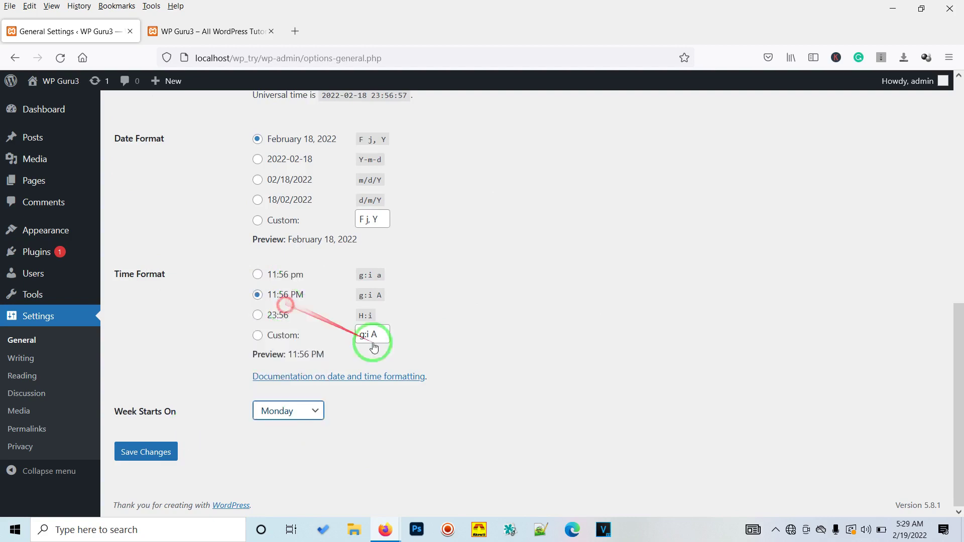
{"action": "left_click", "coordinate": [146, 454]}
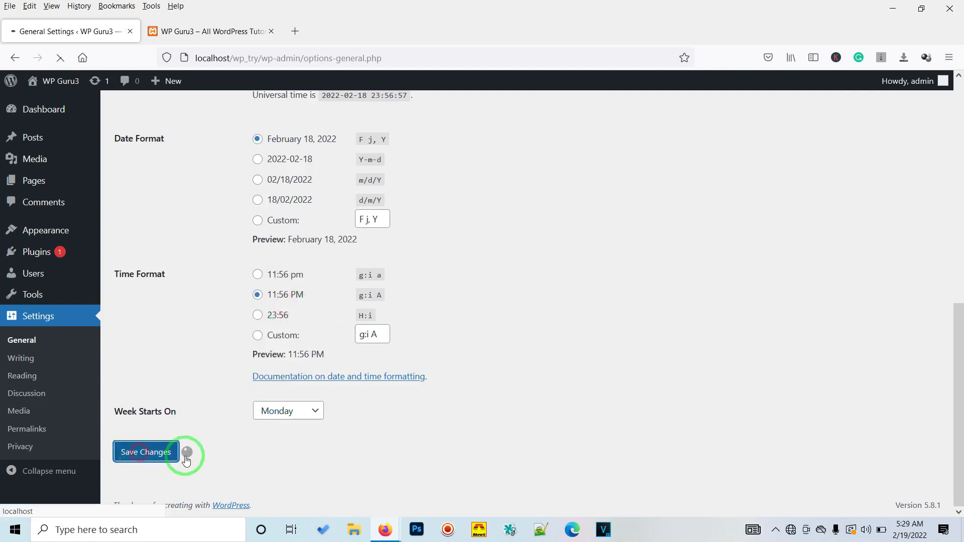
{"action": "left_click", "coordinate": [20, 360]}
- Keep Uncategorized and Standard as post defaults and focus the Update Services list
{"action": "left_click", "coordinate": [290, 155]}
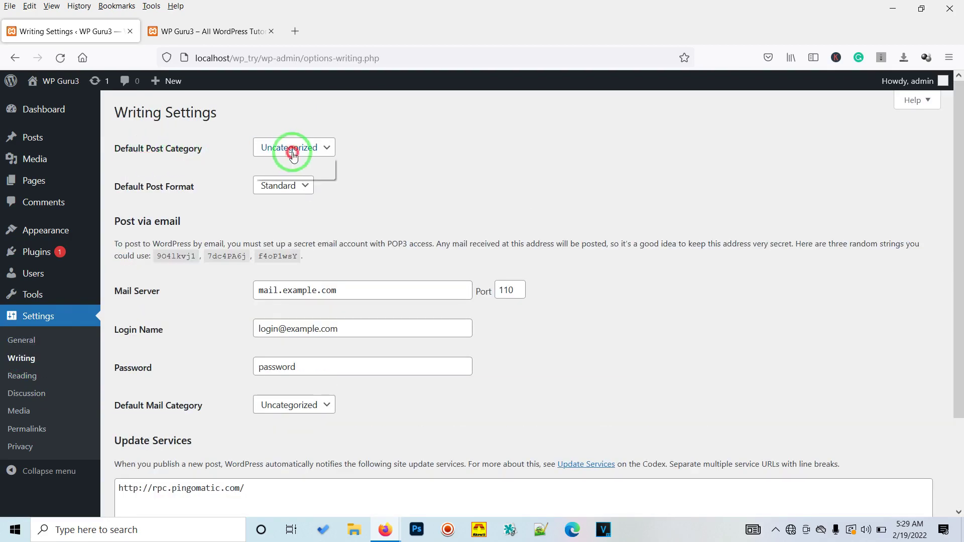
{"action": "left_click", "coordinate": [293, 156]}
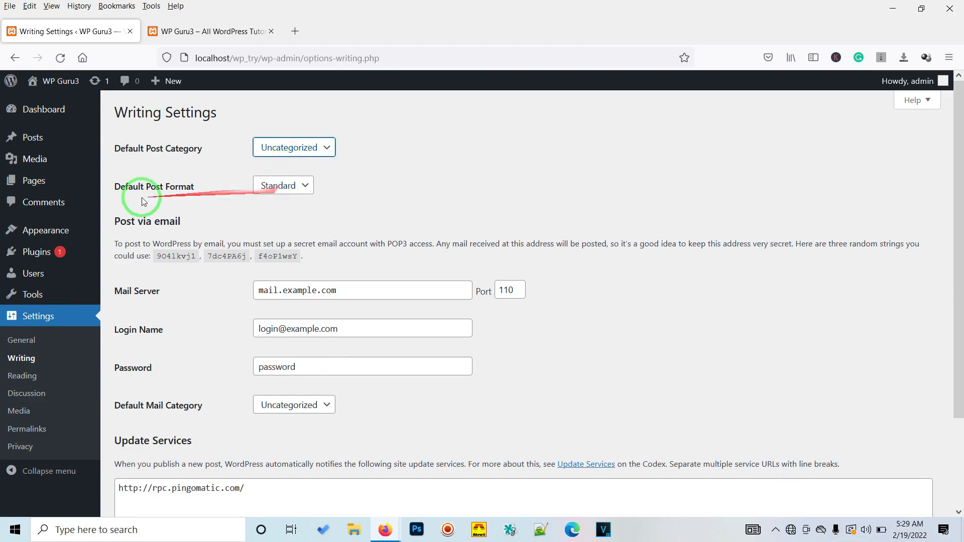
{"action": "left_click", "coordinate": [280, 189]}
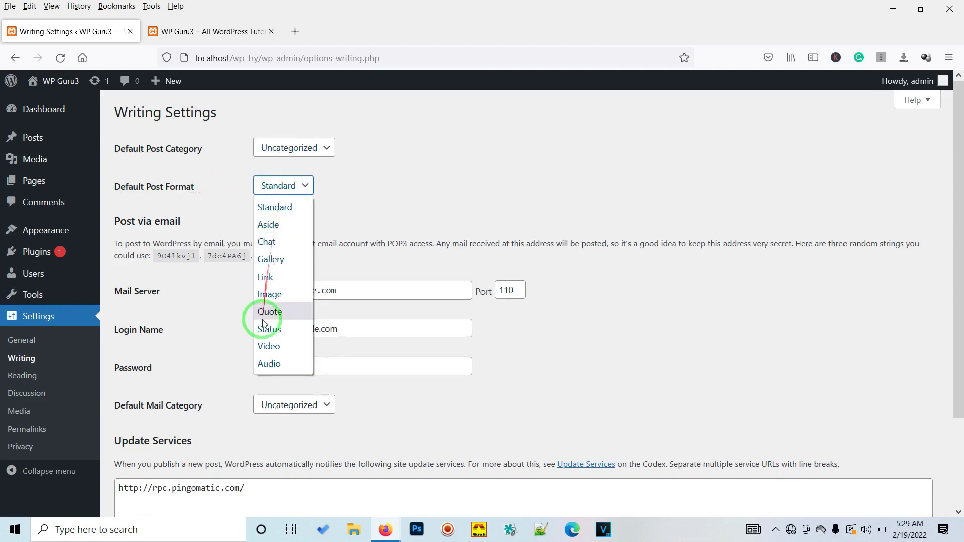
{"action": "scroll", "coordinate": [392, 195], "scroll_direction": "down", "scroll_amount": 2}
{"action": "scroll", "coordinate": [392, 194], "scroll_direction": "down", "scroll_amount": 3}
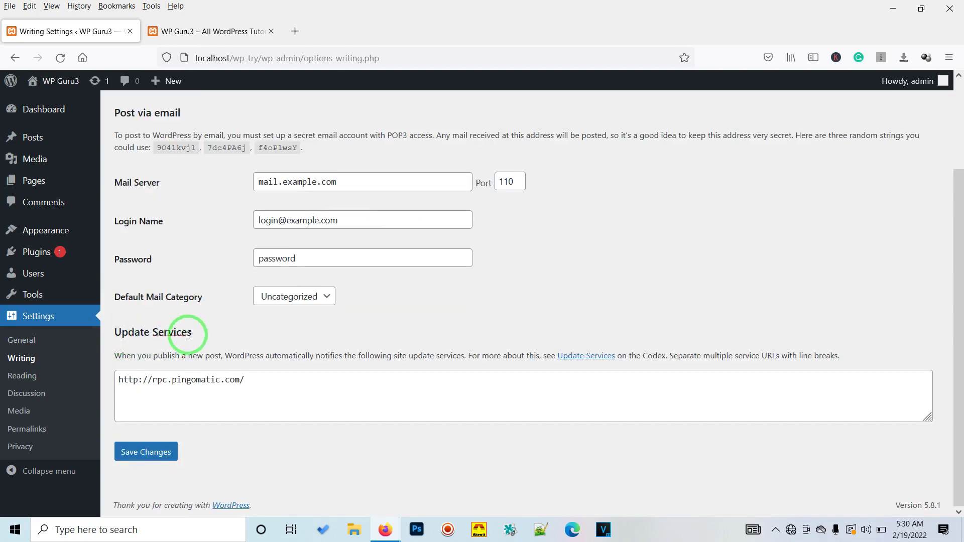
{"action": "left_click", "coordinate": [216, 388]}
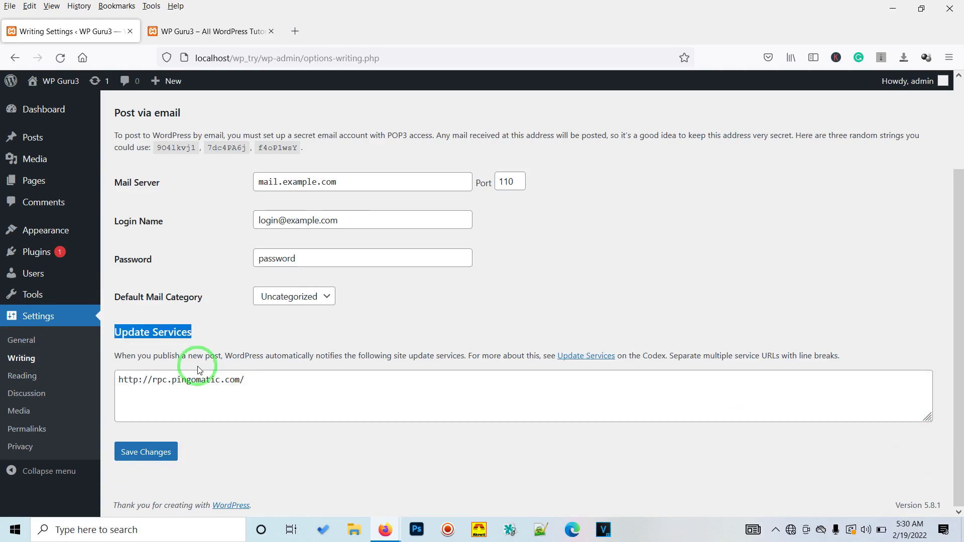
{"action": "left_click", "coordinate": [221, 388]}
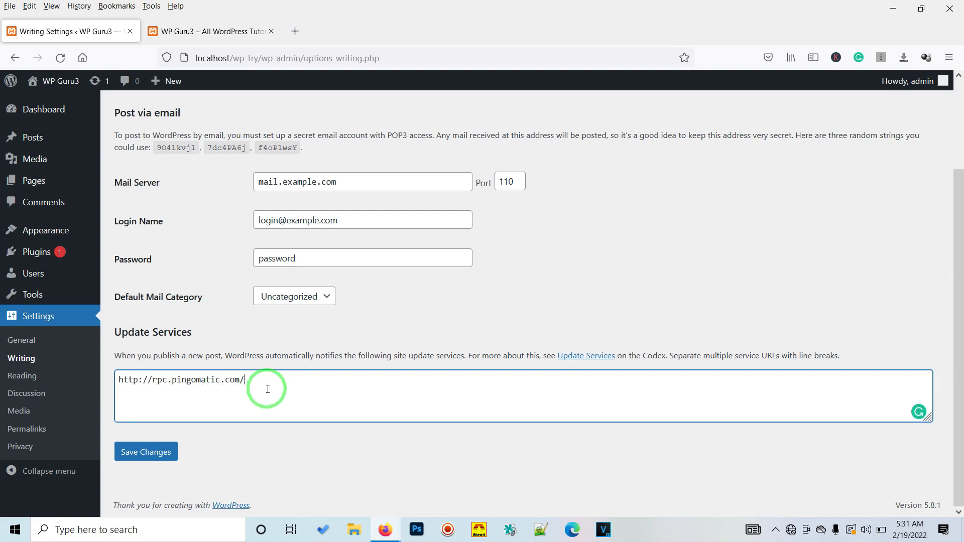
- Copy the nine ping service URLs from the other browser window
{"action": "key", "text": "alt+Tab"}
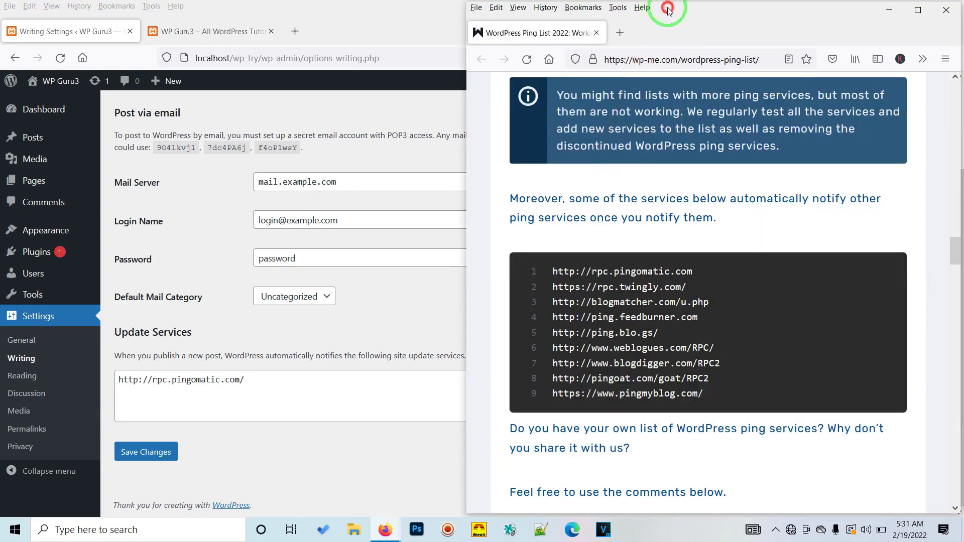
{"action": "left_click_drag", "start_coordinate": [667, 9], "coordinate": [578, 20]}
{"action": "left_click_drag", "start_coordinate": [465, 282], "coordinate": [628, 400]}
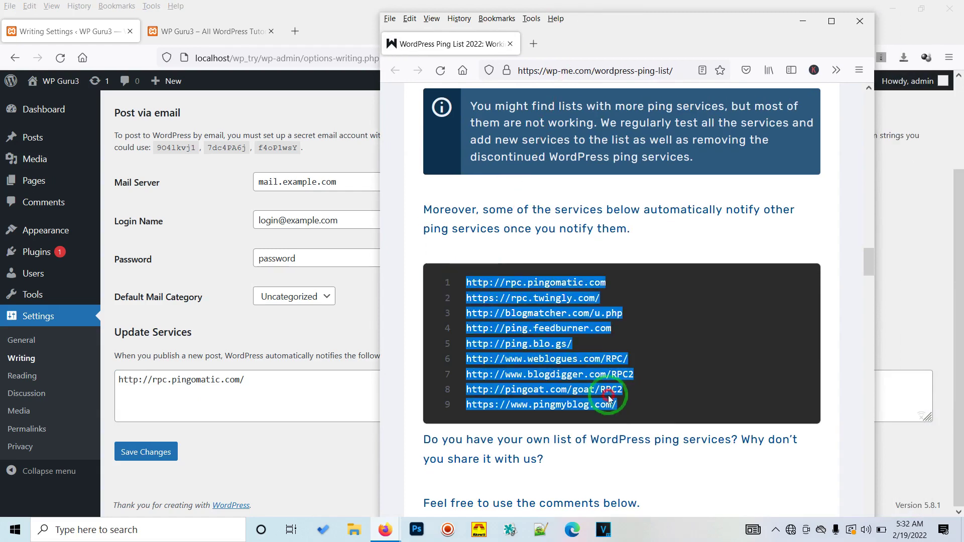
{"action": "right_click", "coordinate": [537, 321]}
{"action": "left_click", "coordinate": [562, 147]}
- Replace the pingomatic URL with the copied ping list and save Writing settings
{"action": "left_click", "coordinate": [265, 387]}
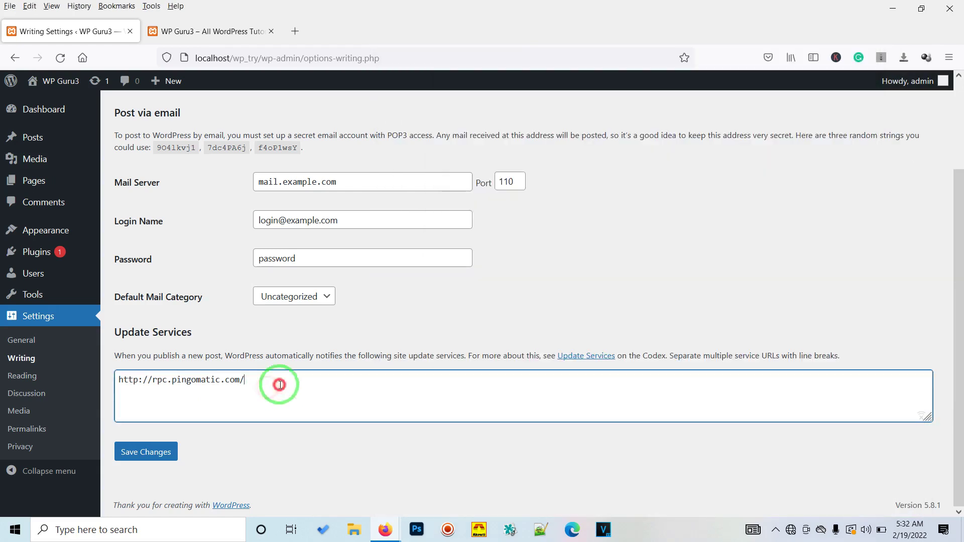
{"action": "left_click_drag", "start_coordinate": [279, 384], "coordinate": [105, 379]}
{"action": "right_click", "coordinate": [181, 382]}
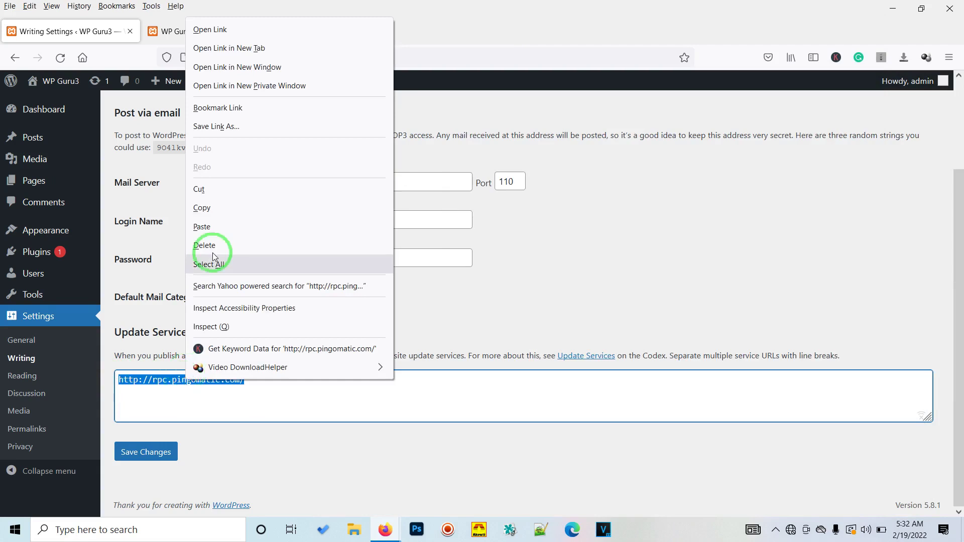
{"action": "left_click", "coordinate": [210, 226]}
{"action": "left_click", "coordinate": [152, 453]}
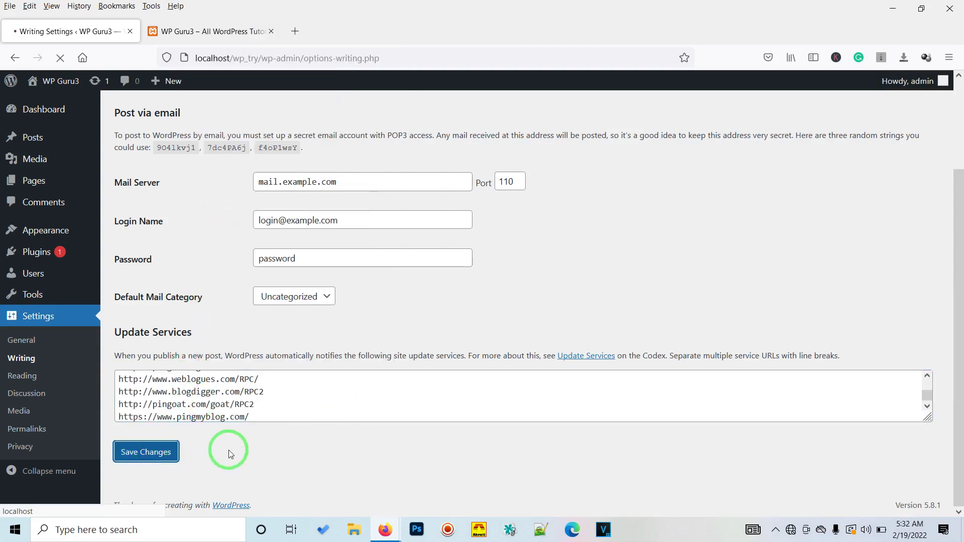
{"action": "scroll", "coordinate": [130, 391], "scroll_direction": "down", "scroll_amount": 3}
- Set the homepage to display a static page and check the Homepage and Posts page lists
{"action": "left_click", "coordinate": [19, 376]}
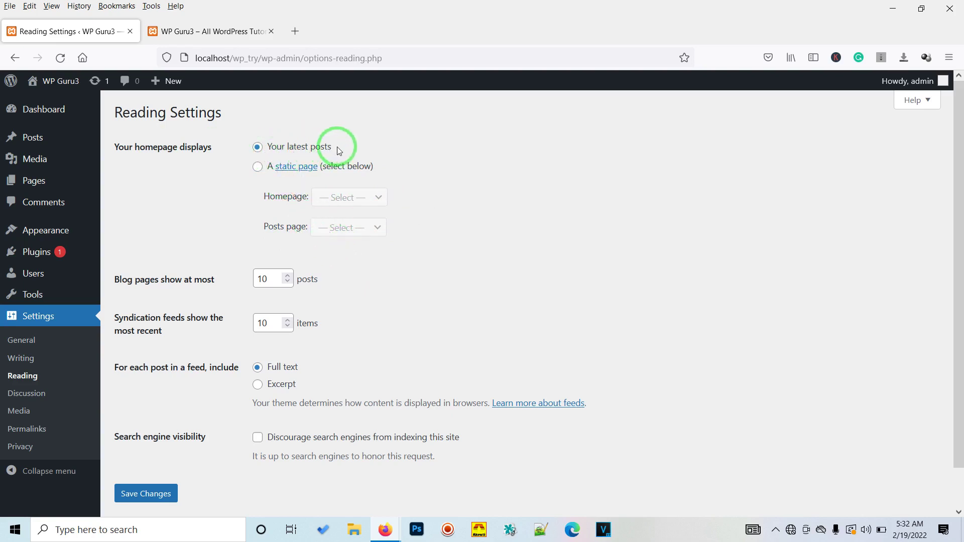
{"action": "left_click", "coordinate": [257, 167]}
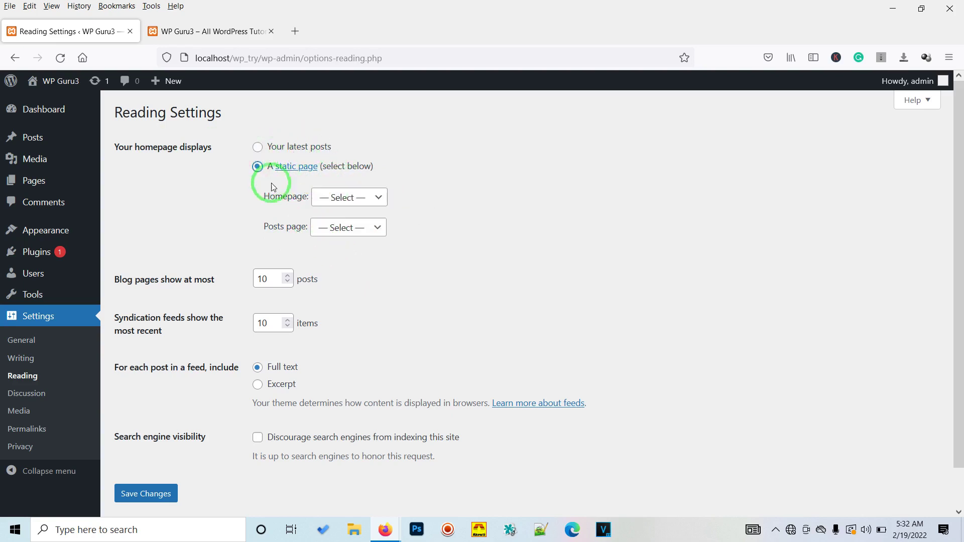
{"action": "left_click", "coordinate": [377, 198]}
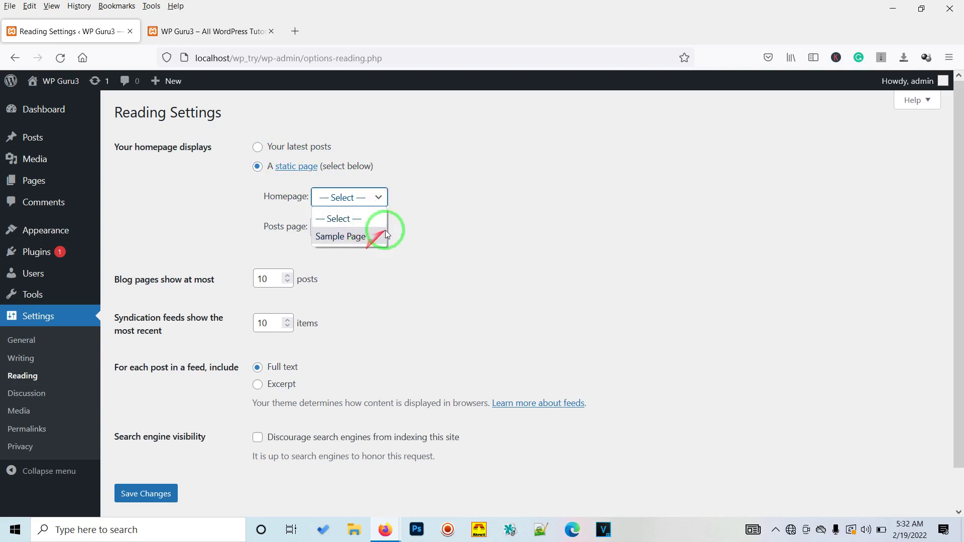
{"action": "left_click", "coordinate": [468, 248]}
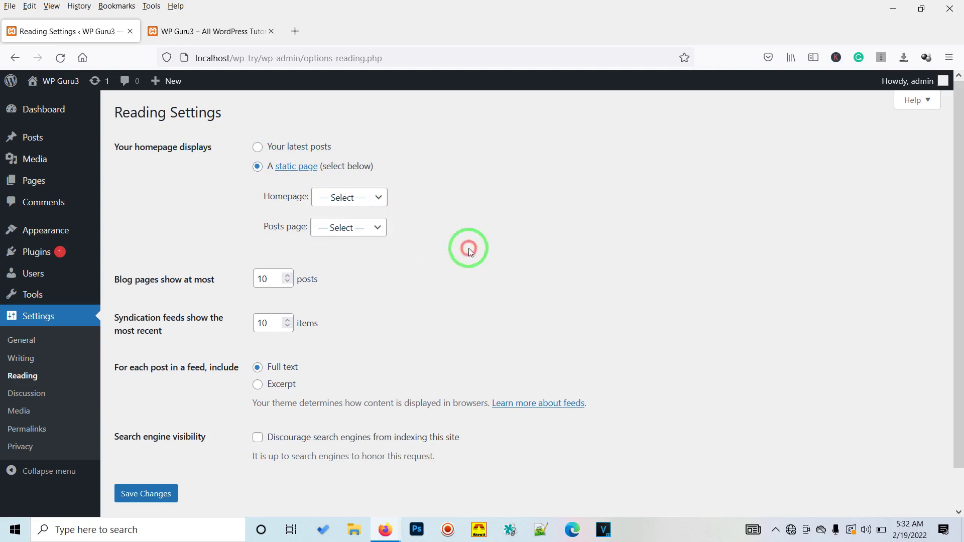
{"action": "left_click", "coordinate": [361, 236]}
{"action": "left_click", "coordinate": [492, 236]}
{"action": "scroll", "coordinate": [391, 315], "scroll_direction": "down", "scroll_amount": 2}
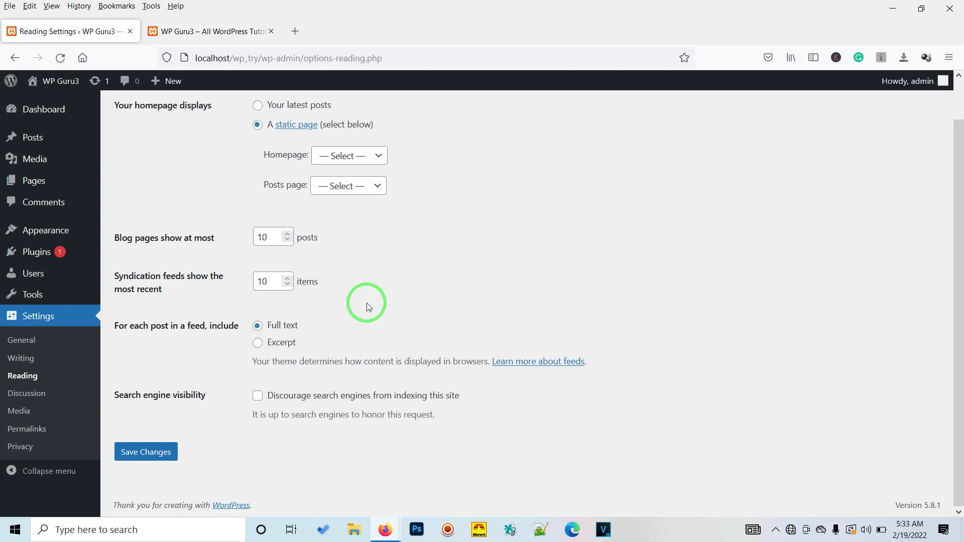
{"action": "left_click", "coordinate": [258, 343]}
- Turn off blog notifications and pingbacks, and require manual comment approval
{"action": "left_click", "coordinate": [29, 395]}
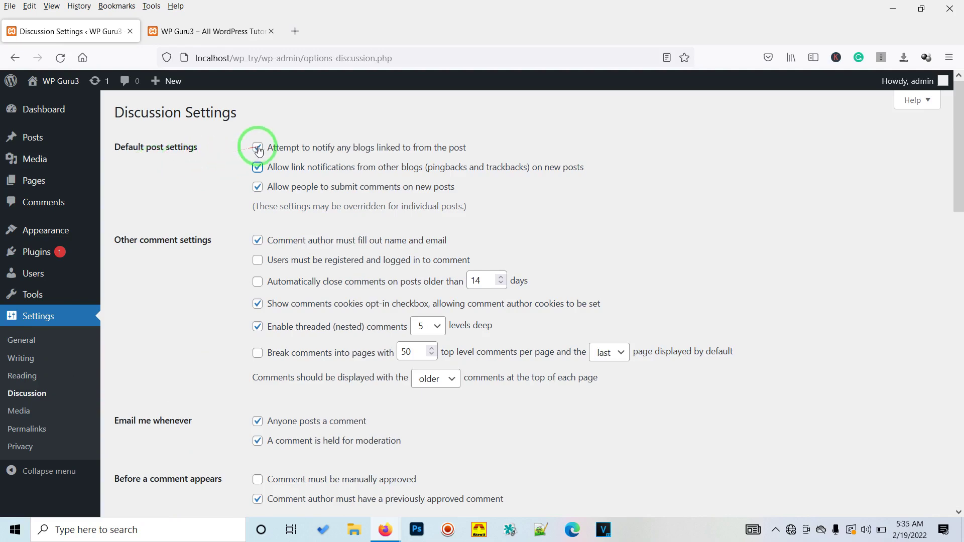
{"action": "left_click", "coordinate": [257, 148]}
{"action": "left_click", "coordinate": [258, 168]}
{"action": "scroll", "coordinate": [371, 359], "scroll_direction": "down", "scroll_amount": 5}
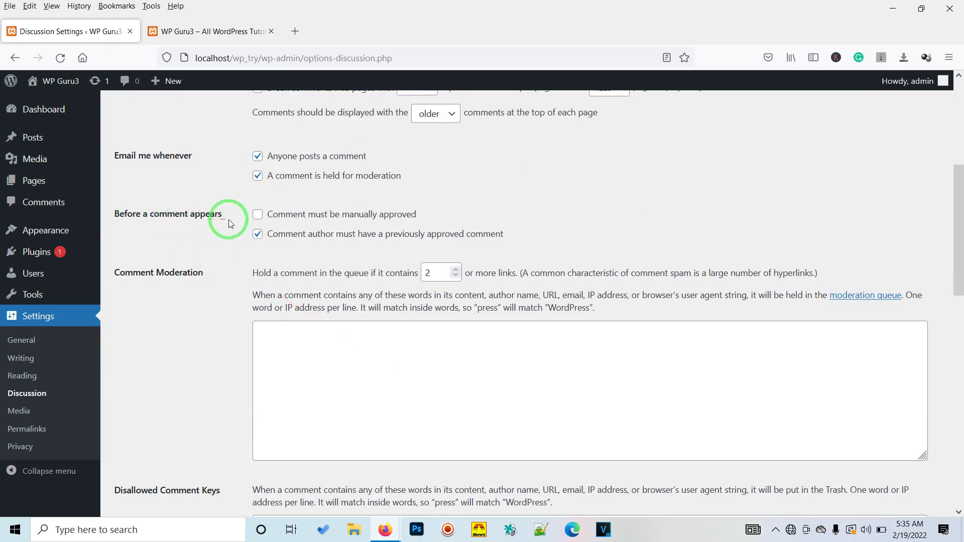
{"action": "left_click", "coordinate": [257, 217]}
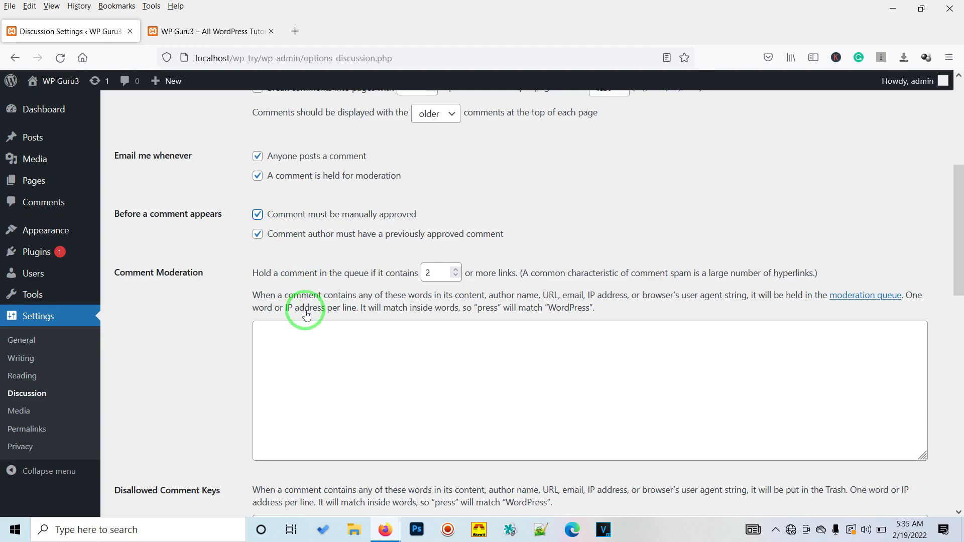
- Keep the G rating and Mystery Person avatar, and save the Discussion settings
{"action": "scroll", "coordinate": [306, 312], "scroll_direction": "down", "scroll_amount": 3}
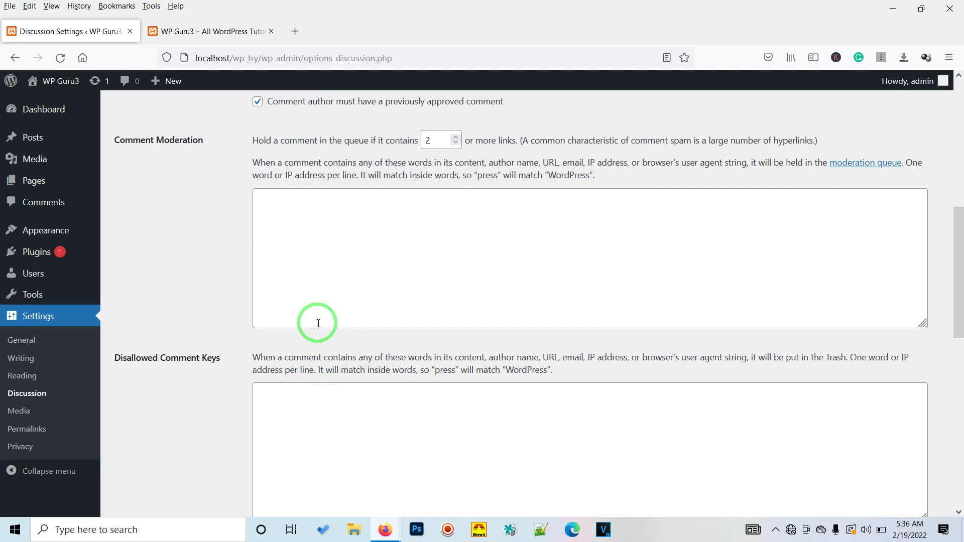
{"action": "scroll", "coordinate": [312, 334], "scroll_direction": "down", "scroll_amount": 6}
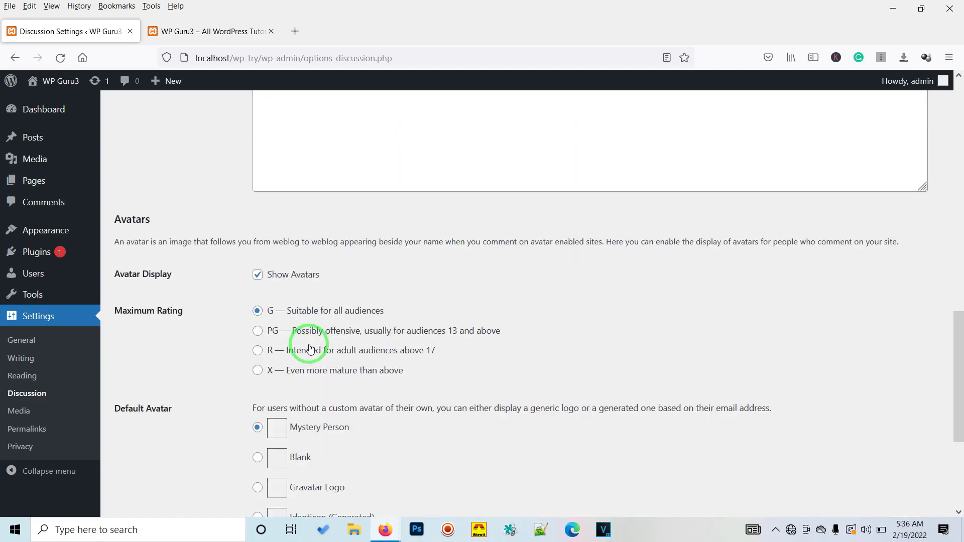
{"action": "scroll", "coordinate": [310, 348], "scroll_direction": "down", "scroll_amount": 3}
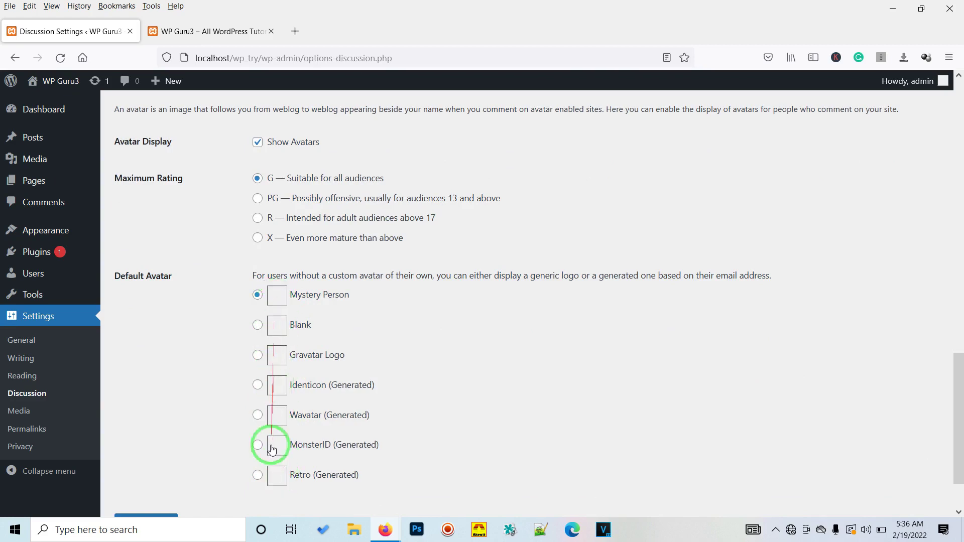
{"action": "scroll", "coordinate": [274, 487], "scroll_direction": "down", "scroll_amount": 2}
{"action": "mouse_move", "coordinate": [274, 487]}
{"action": "left_mouse_down"}
{"action": "mouse_move", "coordinate": [378, 359]}
{"action": "mouse_move", "coordinate": [279, 351]}
{"action": "mouse_move", "coordinate": [355, 349]}
{"action": "mouse_move", "coordinate": [148, 483]}
{"action": "left_mouse_up"}
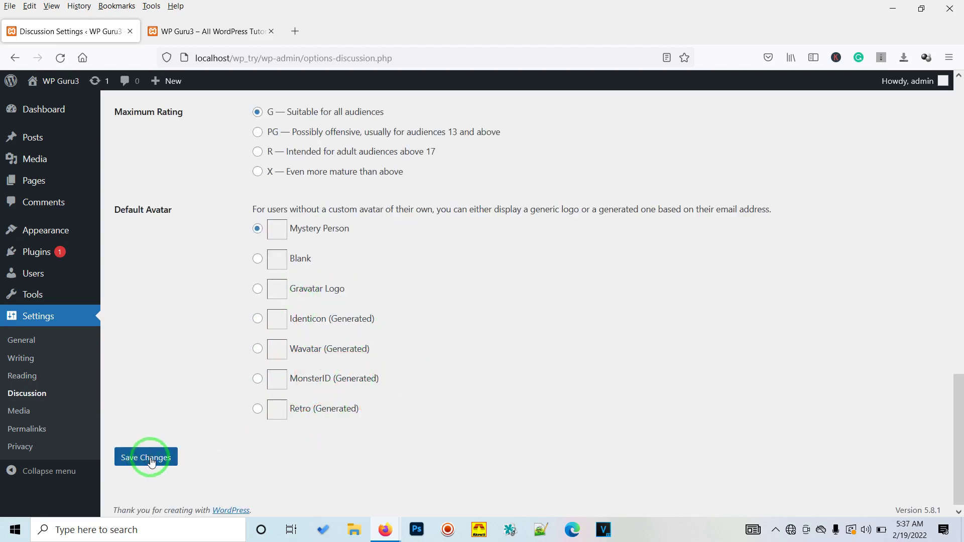
{"action": "left_click", "coordinate": [149, 457]}
- Set thumbnail, medium and large width and height all to 0
{"action": "left_click", "coordinate": [19, 411]}
{"action": "double_click", "coordinate": [352, 197]}
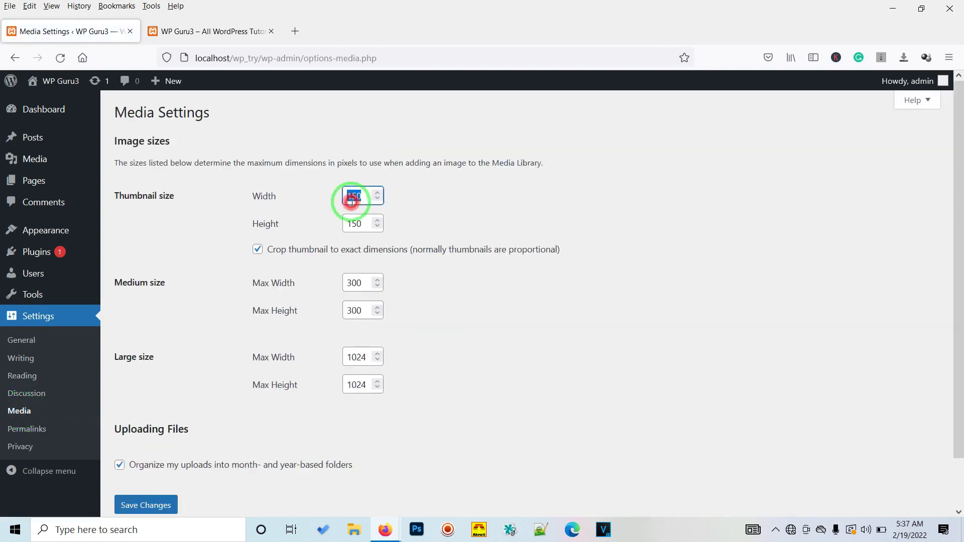
{"action": "type", "text": "0"}
{"action": "double_click", "coordinate": [353, 224]}
{"action": "type", "text": "0"}
{"action": "double_click", "coordinate": [354, 284]}
{"action": "type", "text": "0"}
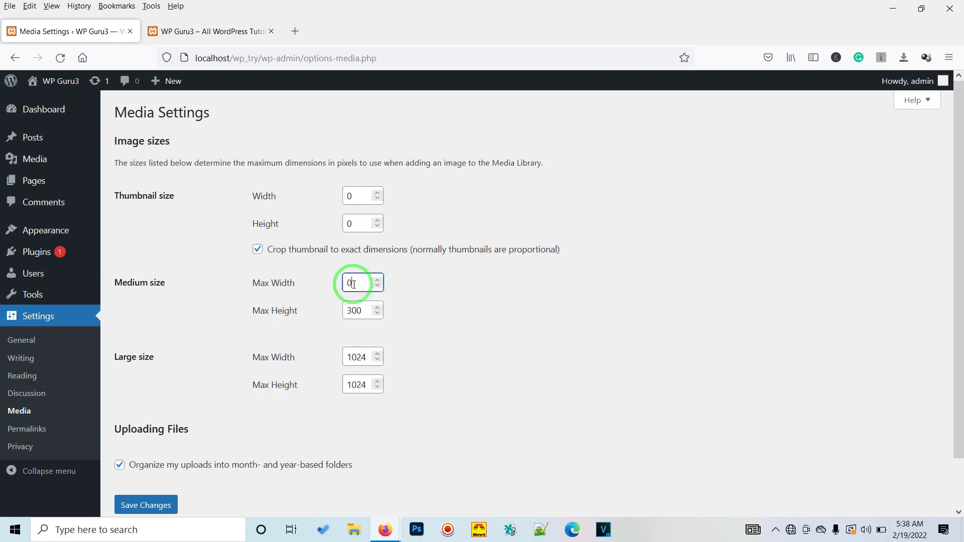
{"action": "double_click", "coordinate": [354, 311]}
{"action": "type", "text": "0"}
{"action": "double_click", "coordinate": [354, 358]}
{"action": "type", "text": "0"}
{"action": "double_click", "coordinate": [355, 385]}
{"action": "type", "text": "0"}
- Turn off thumbnail cropping and save the Media settings
{"action": "left_click", "coordinate": [258, 251]}
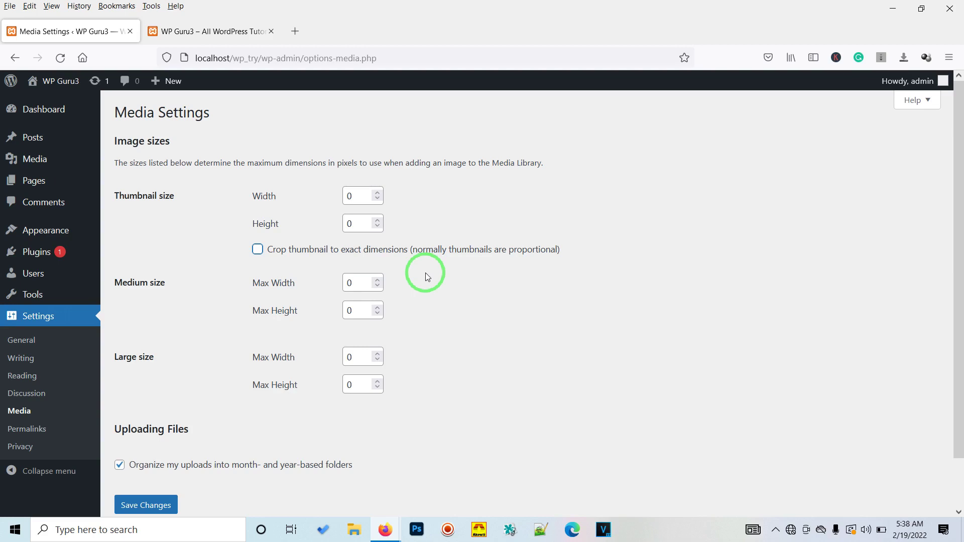
{"action": "left_click", "coordinate": [359, 223]}
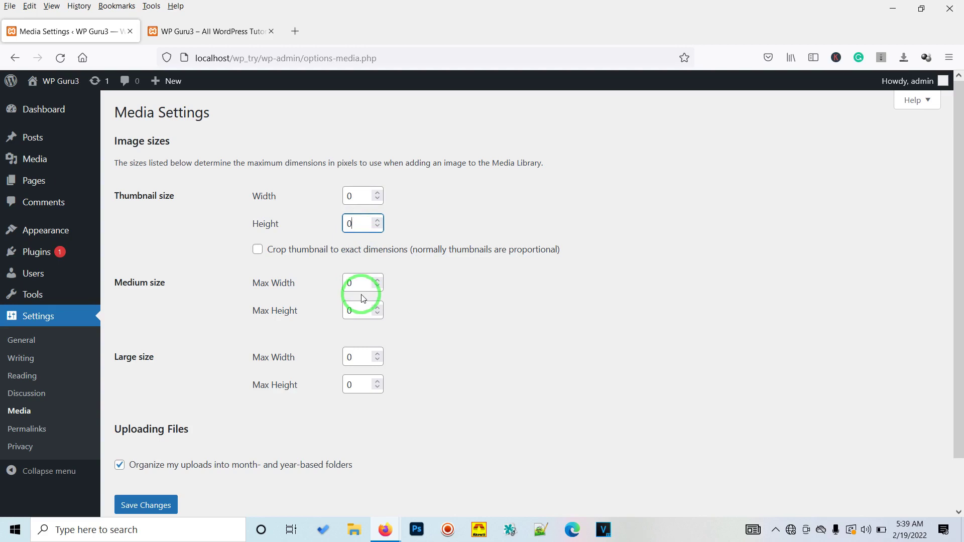
{"action": "left_click", "coordinate": [362, 292]}
{"action": "scroll", "coordinate": [251, 352], "scroll_direction": "down", "scroll_amount": 2}
{"action": "left_click", "coordinate": [142, 452]}
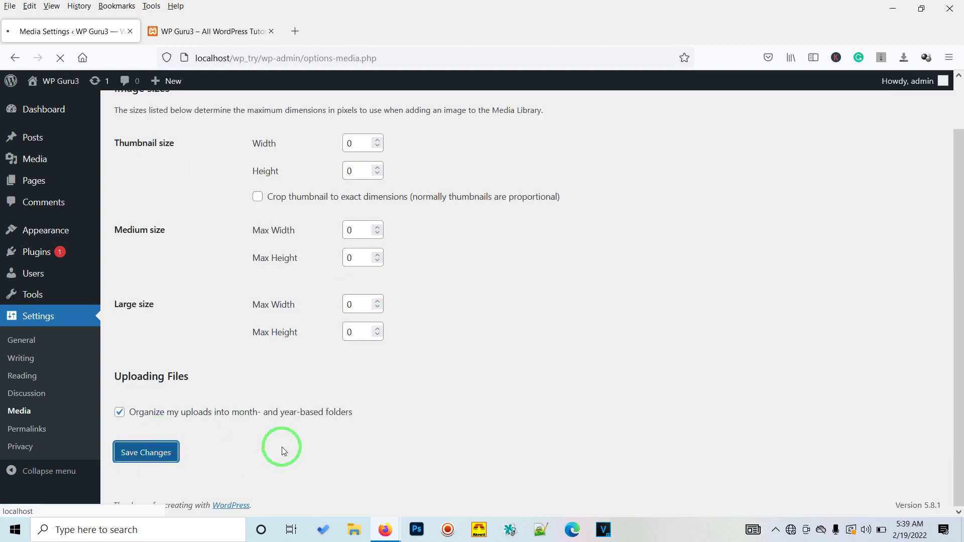
{"action": "left_click", "coordinate": [36, 429]}
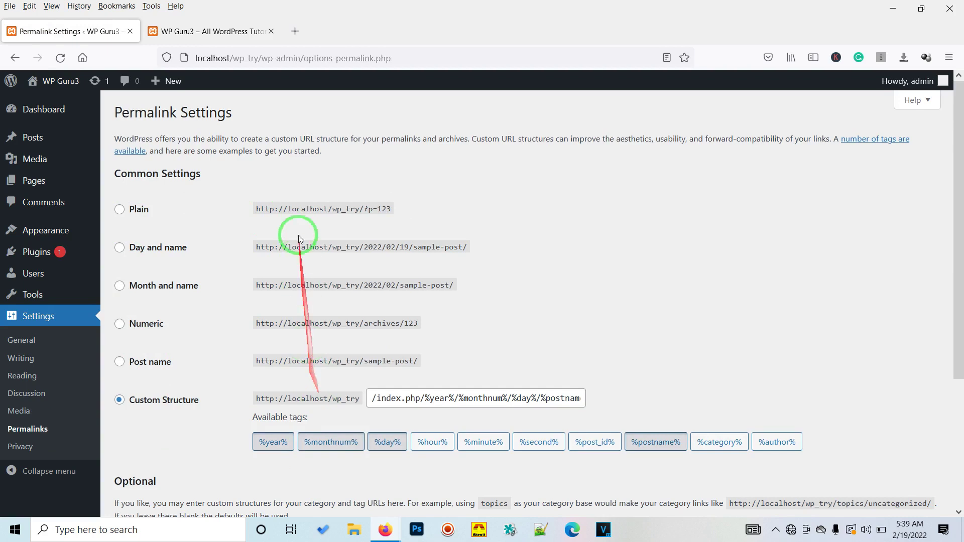
- Compare the Plain, Day and name, and Numeric permalink examples
{"action": "left_click_drag", "start_coordinate": [364, 211], "coordinate": [391, 209]}
{"action": "left_click", "coordinate": [414, 247]}
{"action": "left_click_drag", "start_coordinate": [414, 247], "coordinate": [457, 246]}
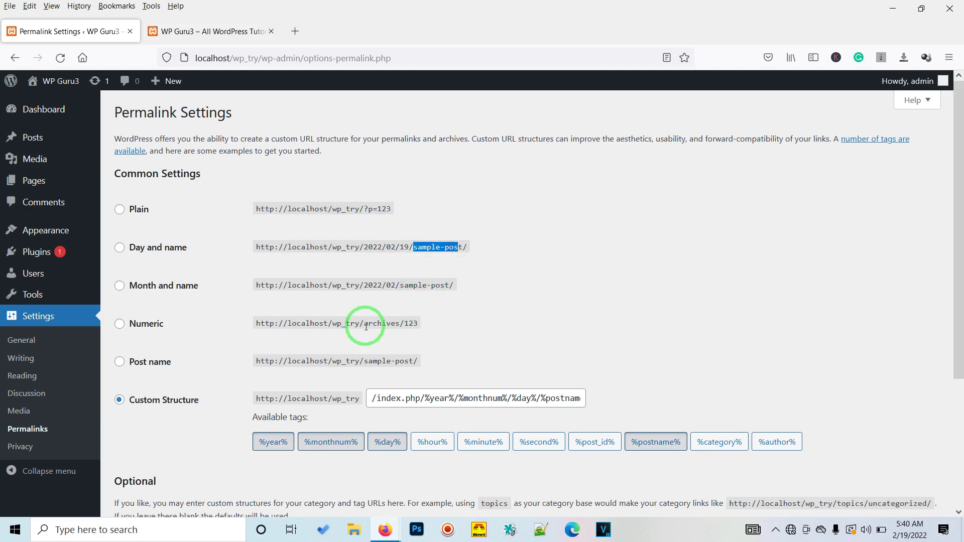
{"action": "left_click_drag", "start_coordinate": [365, 324], "coordinate": [391, 324]}
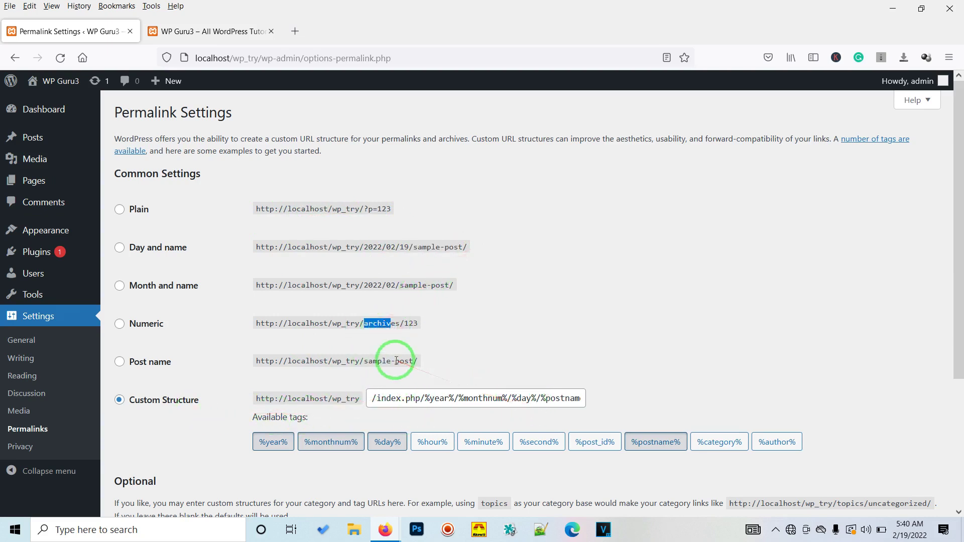
- Select the Post name structure, save, and confirm the permalink updated notice
{"action": "left_click", "coordinate": [119, 362]}
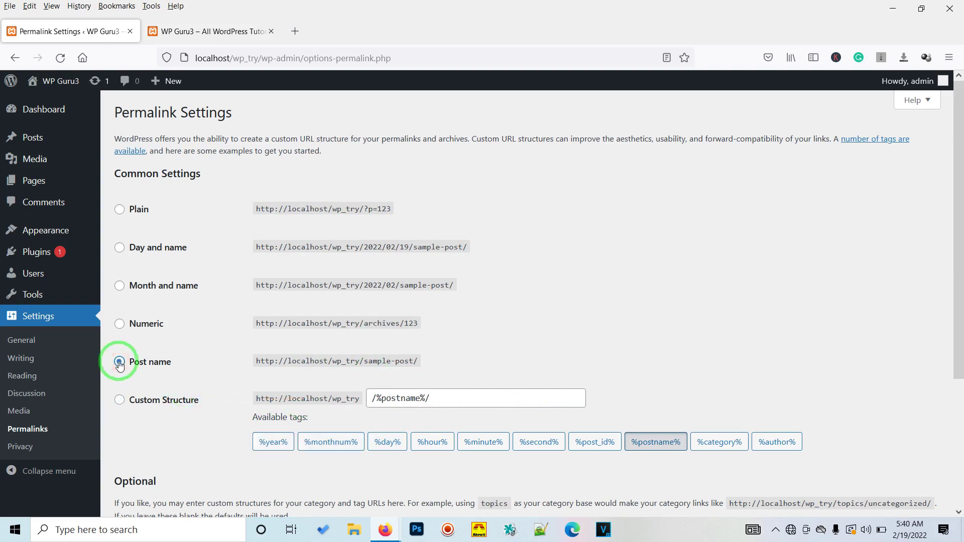
{"action": "scroll", "coordinate": [566, 382], "scroll_direction": "down", "scroll_amount": 3}
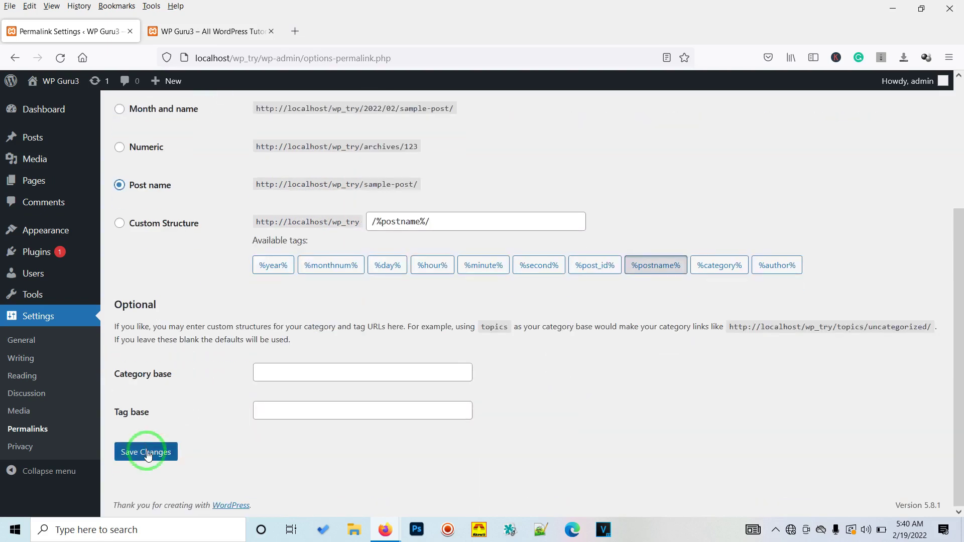
{"action": "left_click", "coordinate": [147, 453]}
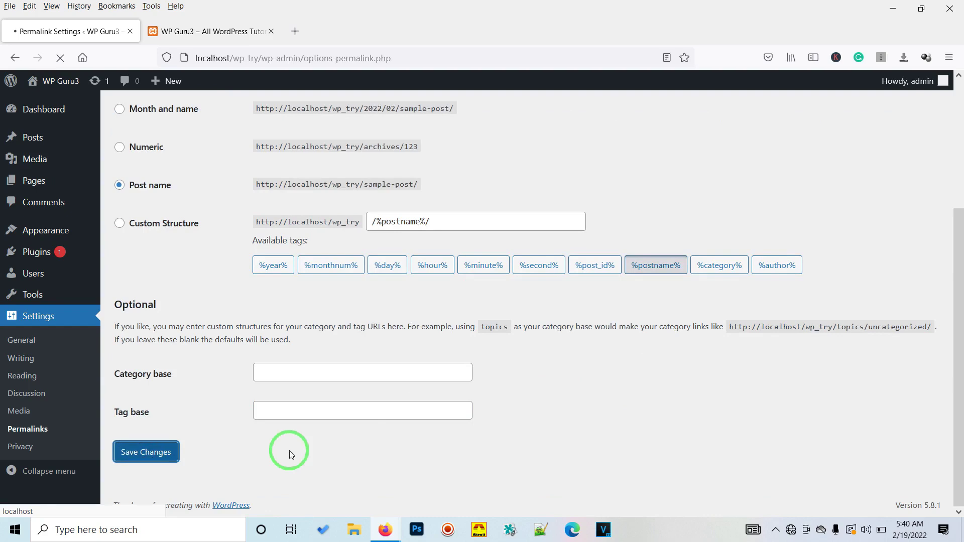
{"action": "left_click_drag", "start_coordinate": [149, 140], "coordinate": [234, 146]}
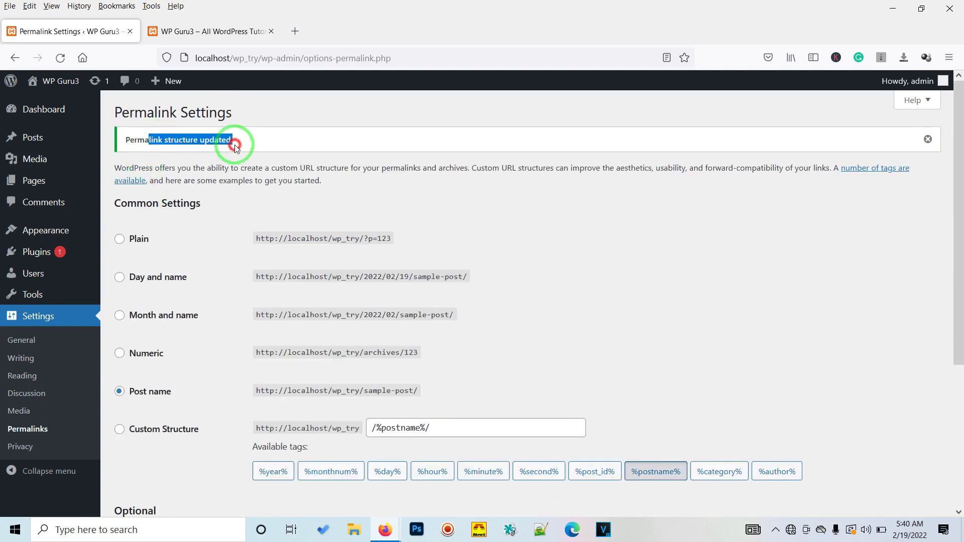
{"action": "triple_click", "coordinate": [138, 143]}
{"action": "scroll", "coordinate": [46, 434], "scroll_direction": "down", "scroll_amount": 1}
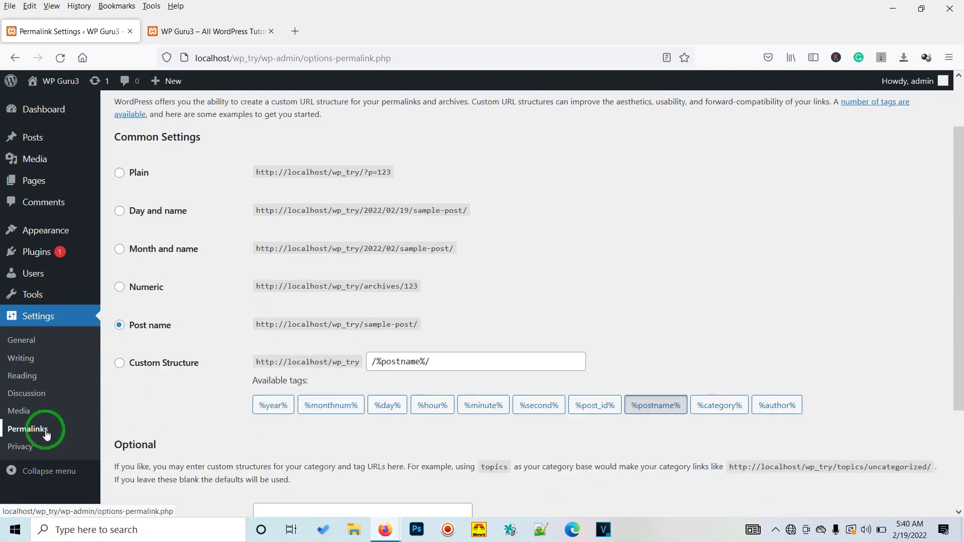